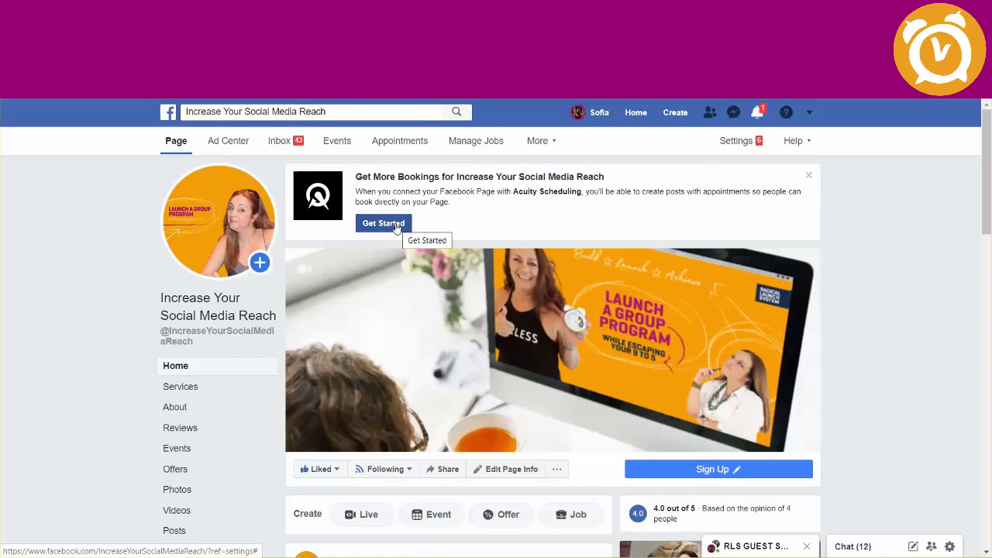
Step: Begin the Acuity Scheduling connection and accept the listed page updates
click(396, 224)
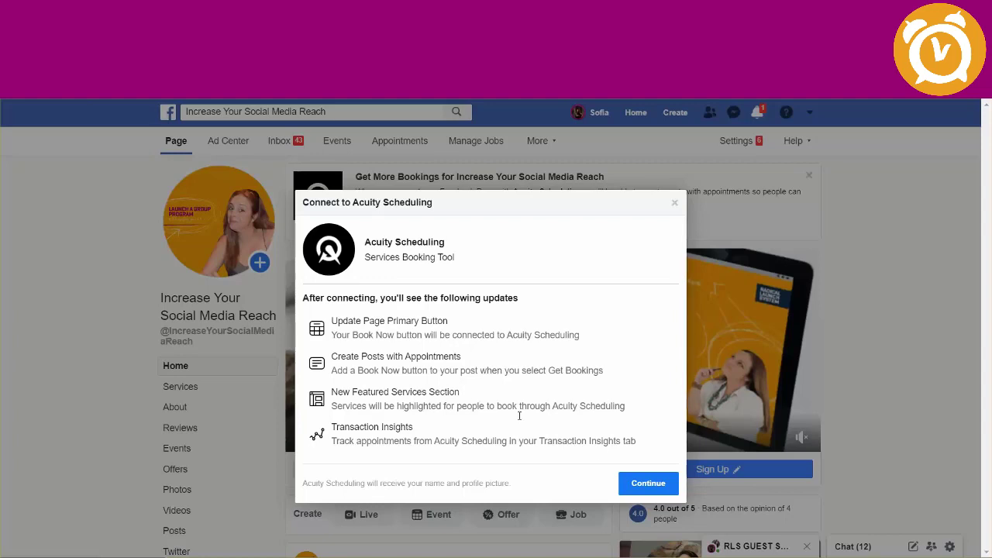
click(659, 484)
Step: Link the 'Increase Your Social Reach' Acuity business with the Instagram Business Profile toggle set to YES
click(660, 484)
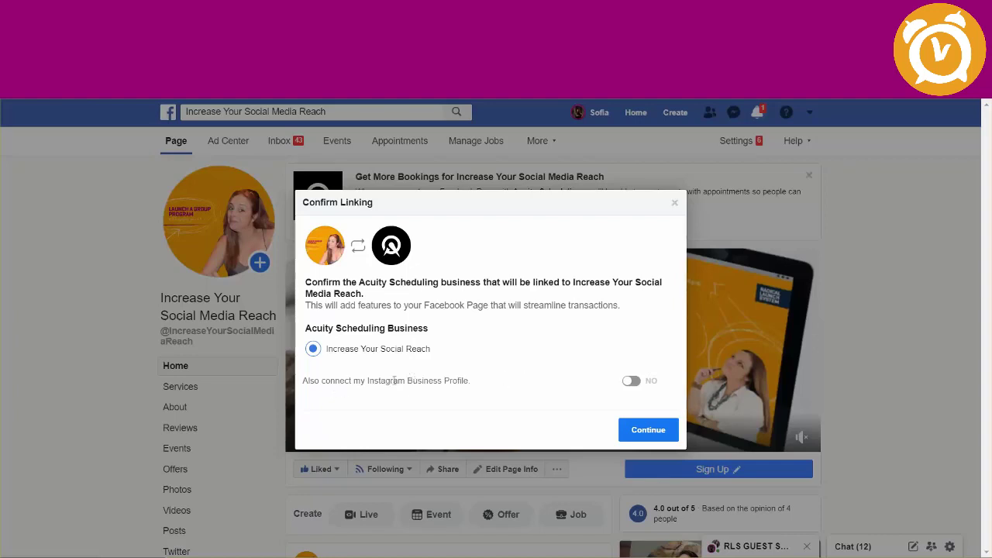
click(628, 380)
click(642, 434)
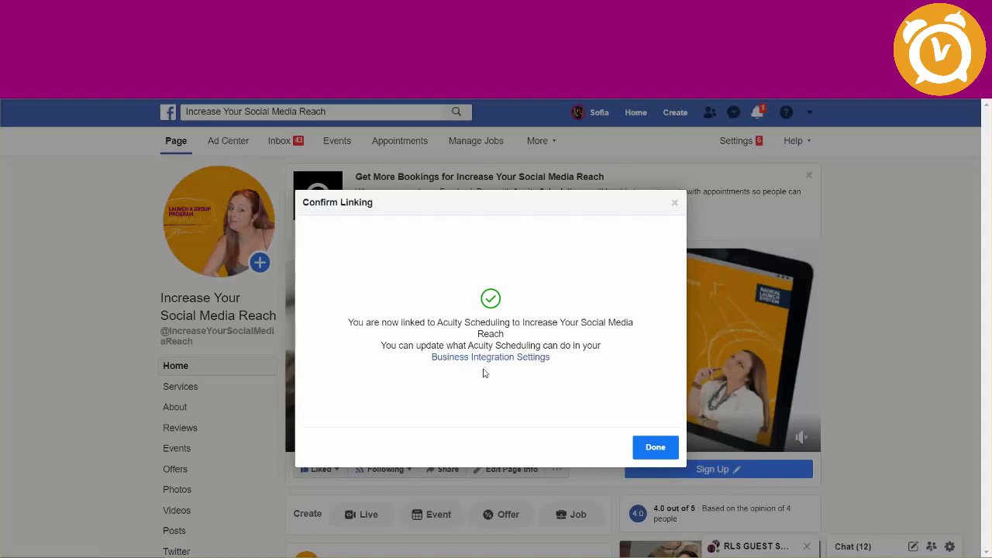
click(664, 449)
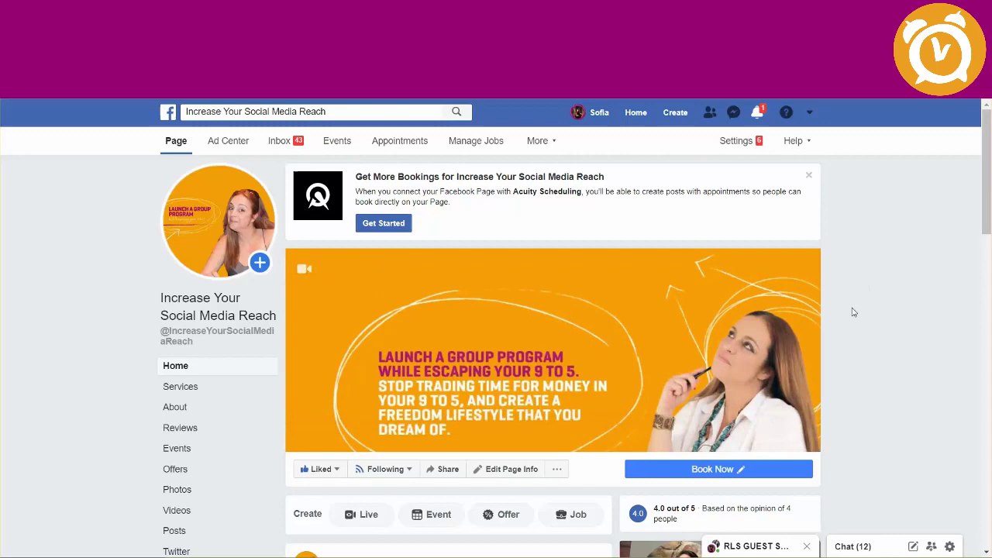
scroll(853, 312, down, 1)
scroll(854, 312, down, 1)
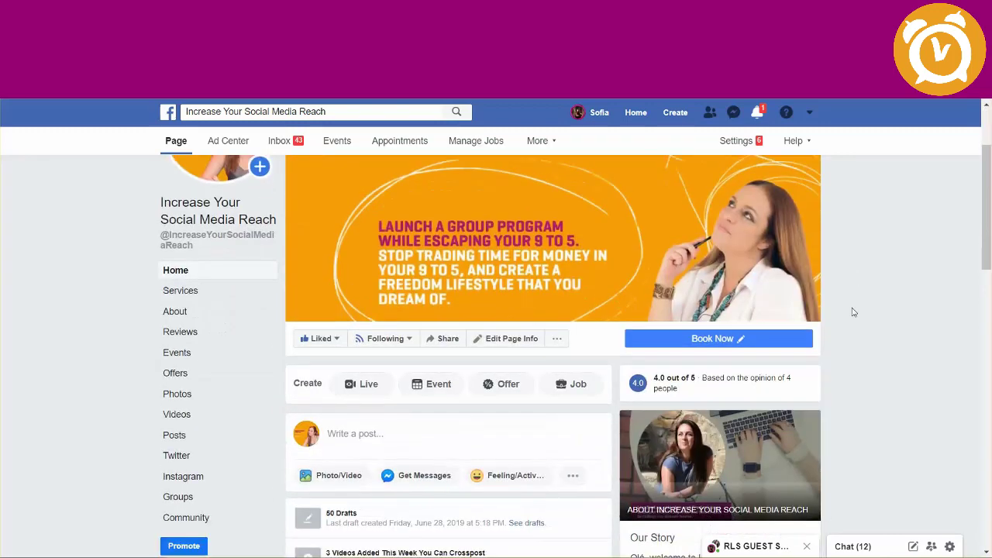
scroll(854, 311, down, 2)
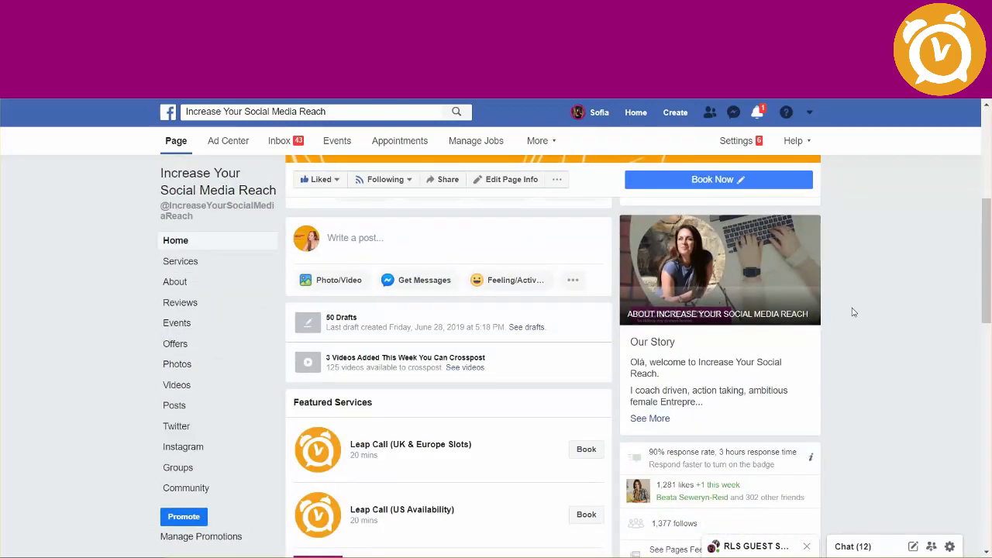
scroll(853, 312, down, 2)
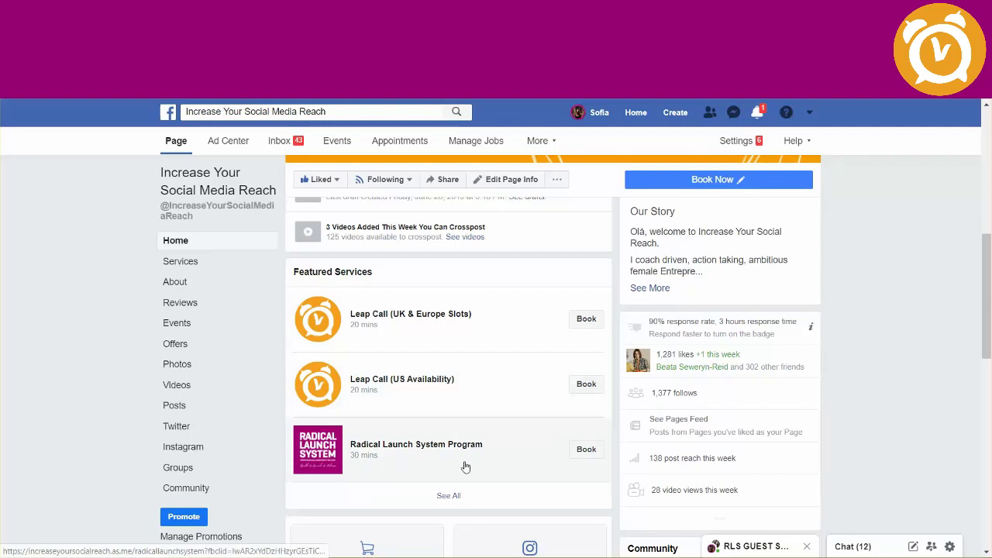
scroll(465, 466, down, 1)
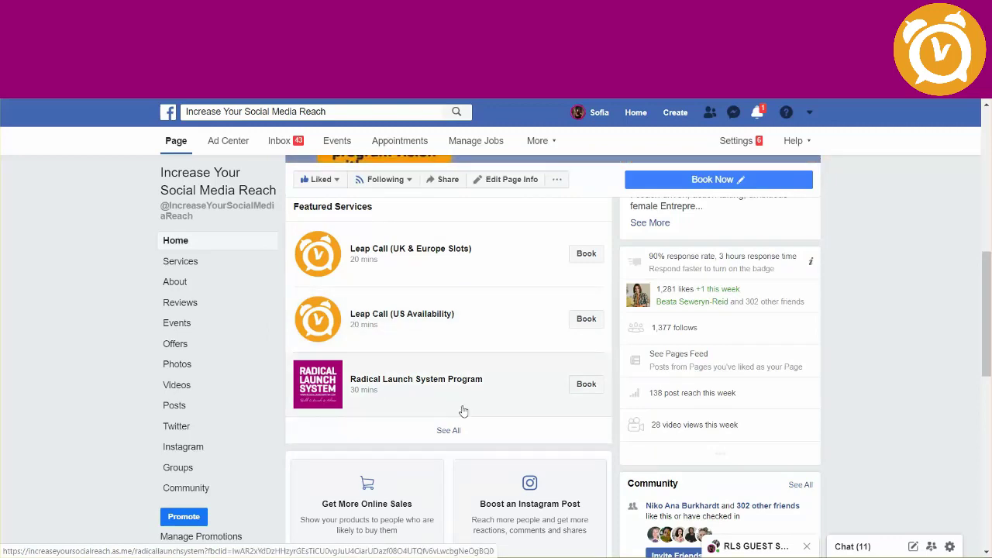
scroll(470, 380, up, 1)
scroll(469, 380, up, 3)
scroll(471, 382, up, 5)
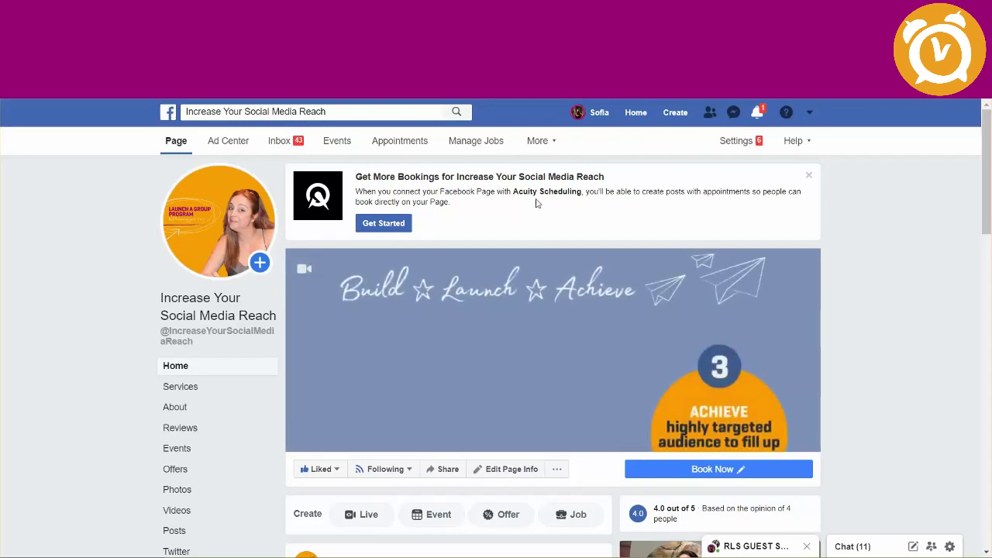
scroll(468, 217, down, 2)
scroll(488, 238, up, 2)
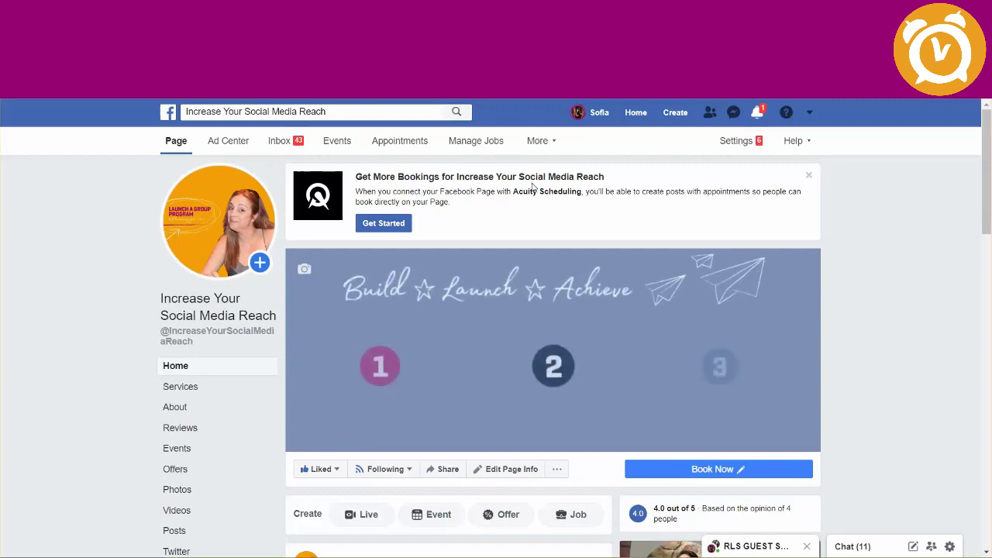
scroll(532, 186, down, 1)
scroll(532, 186, down, 2)
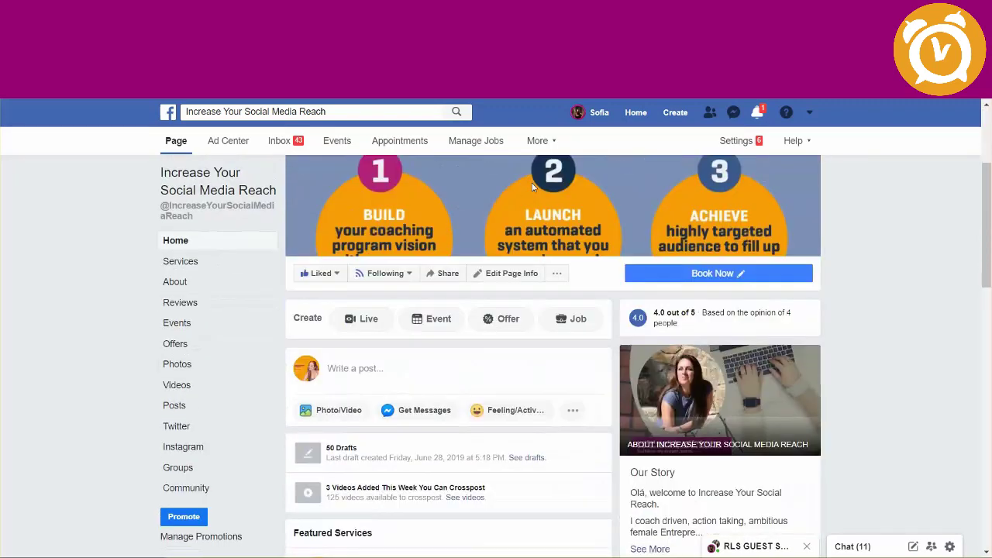
scroll(519, 310, down, 2)
scroll(524, 355, down, 2)
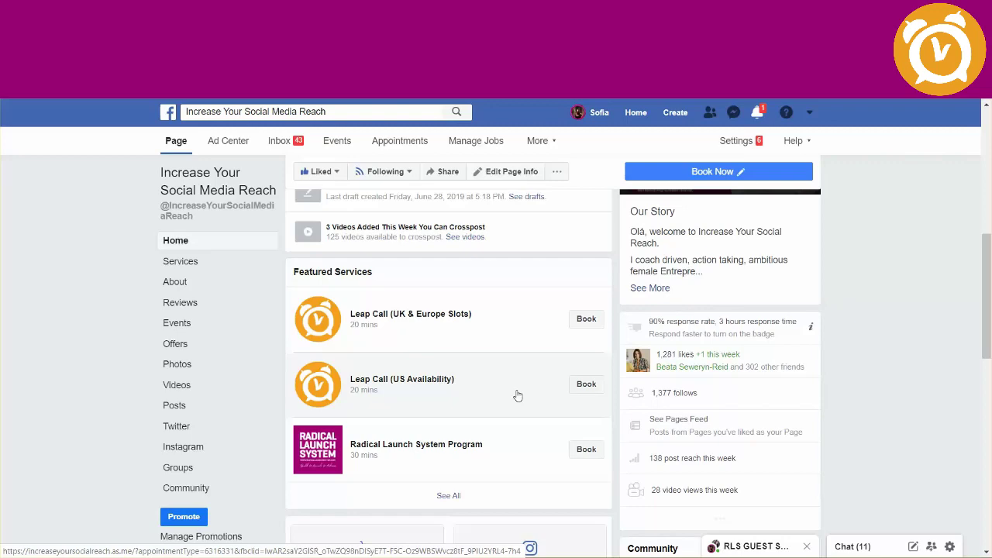
scroll(518, 395, down, 2)
scroll(517, 396, down, 1)
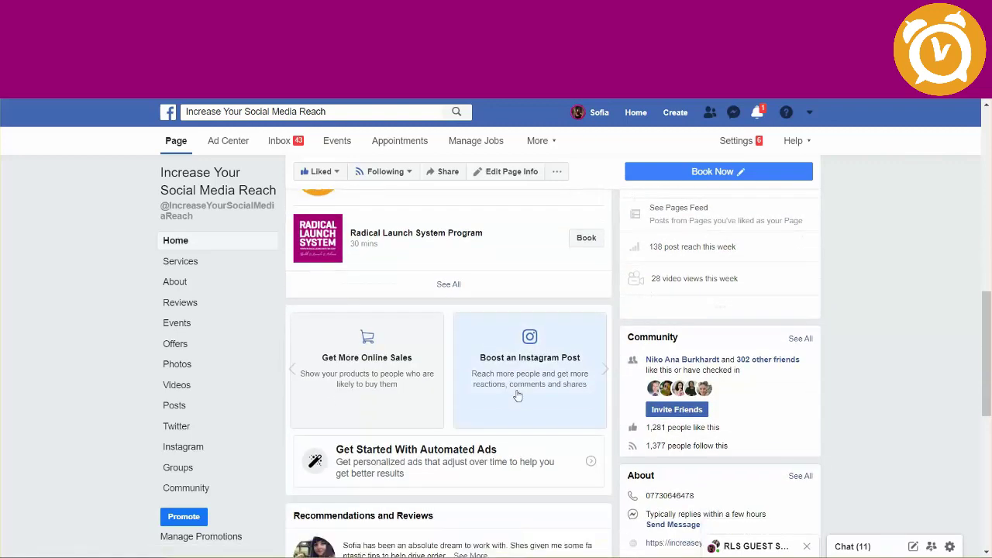
scroll(518, 396, down, 1)
scroll(518, 395, up, 3)
scroll(517, 395, up, 3)
scroll(517, 395, up, 1)
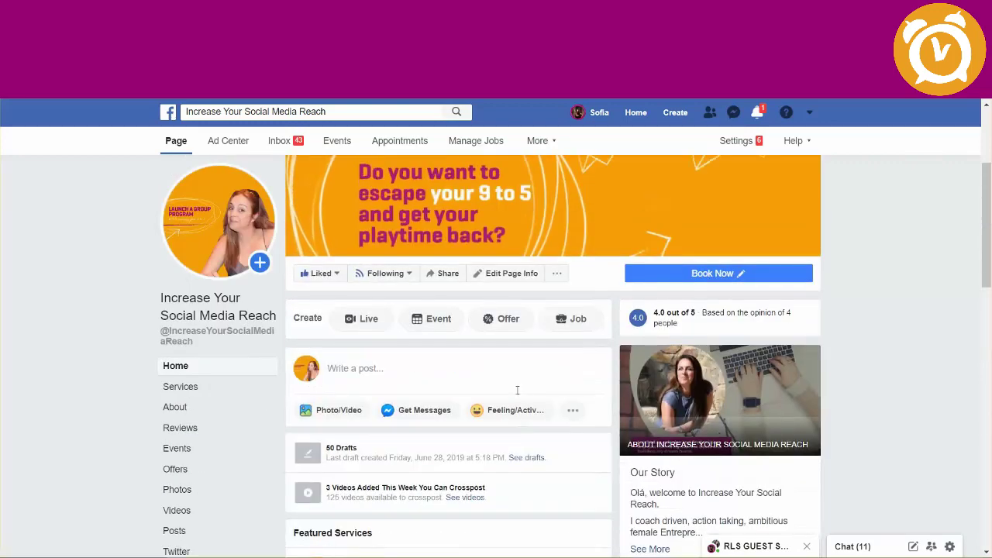
scroll(517, 391, up, 2)
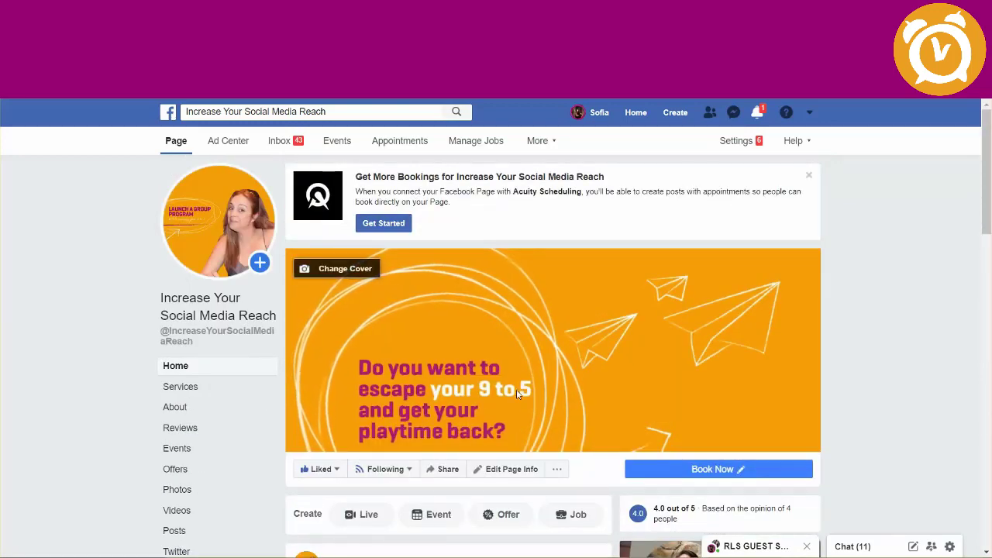
mouse_move(552, 348)
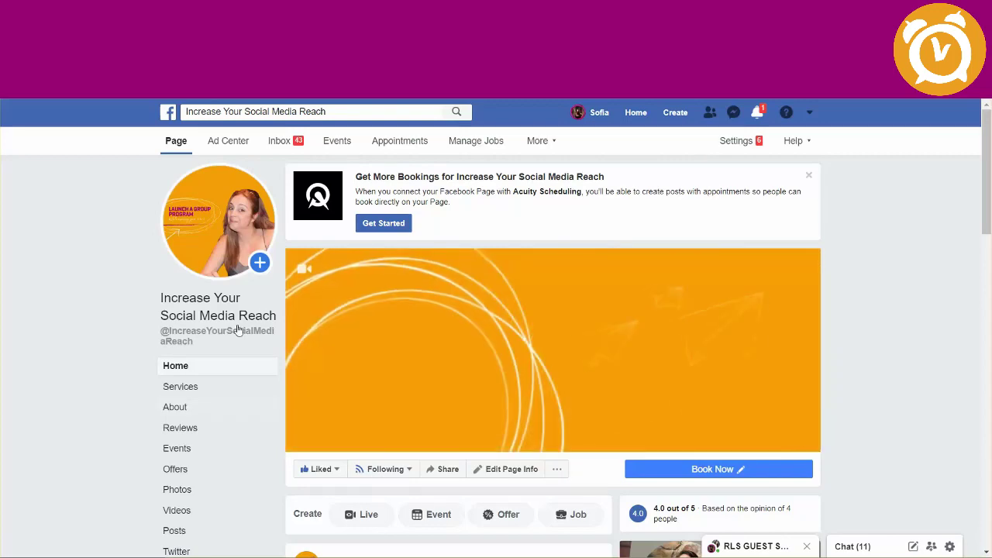
scroll(649, 328, down, 1)
scroll(649, 328, down, 3)
scroll(649, 328, down, 1)
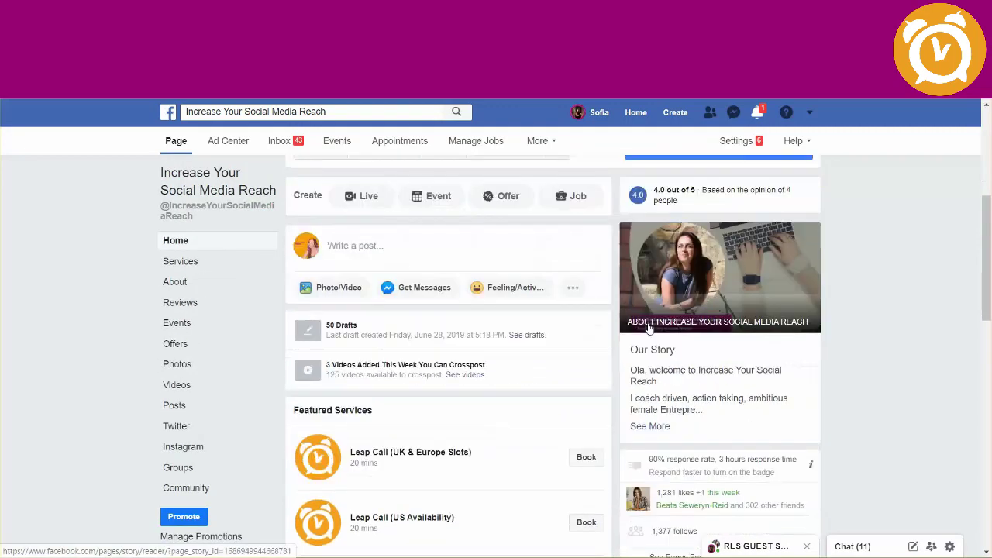
scroll(649, 328, down, 1)
scroll(649, 327, up, 3)
scroll(649, 327, up, 2)
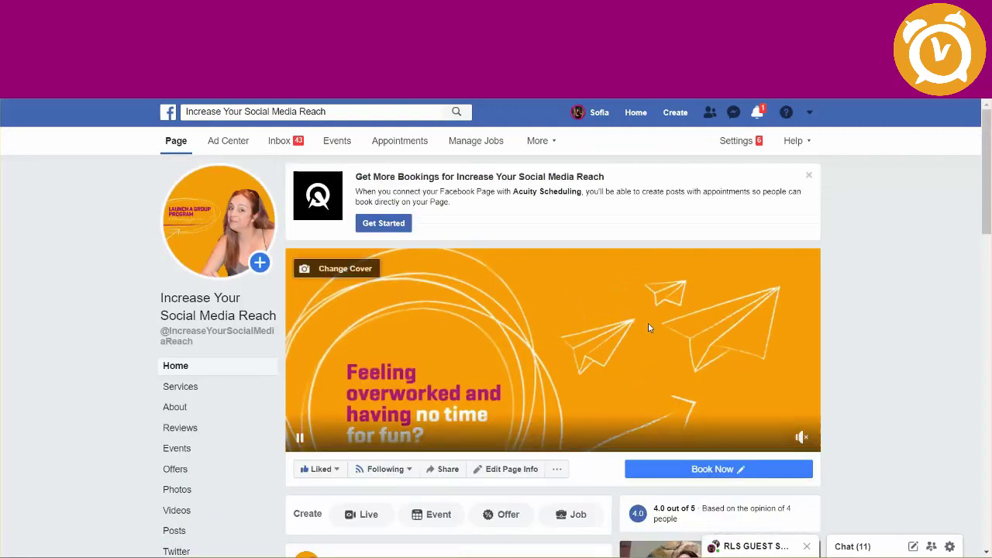